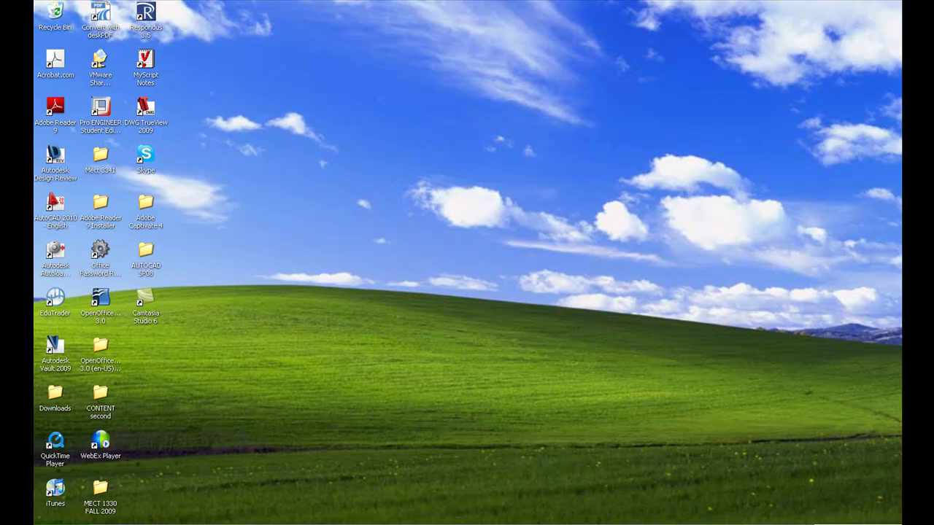
Snapshot panel 1, the BASE exercise, from Assignment II.pdf in Adobe Reader
key(alt+Tab)
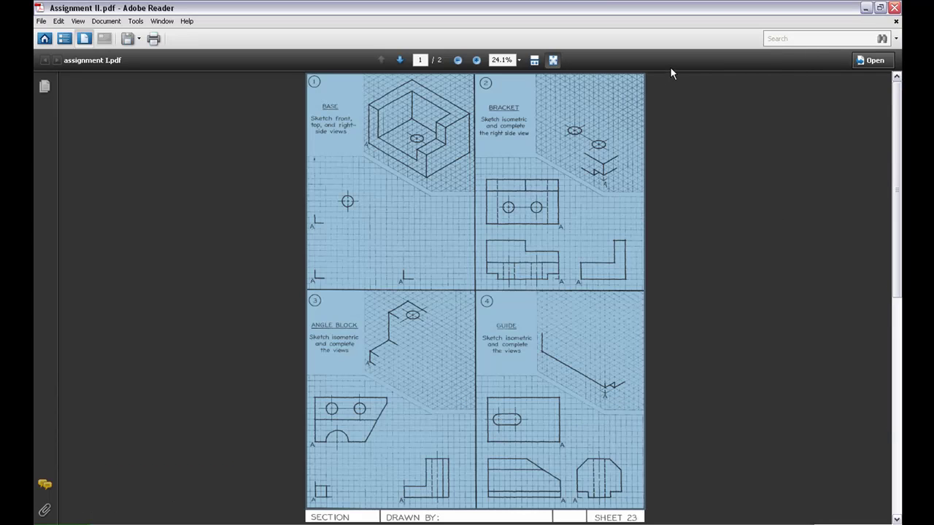
click(652, 168)
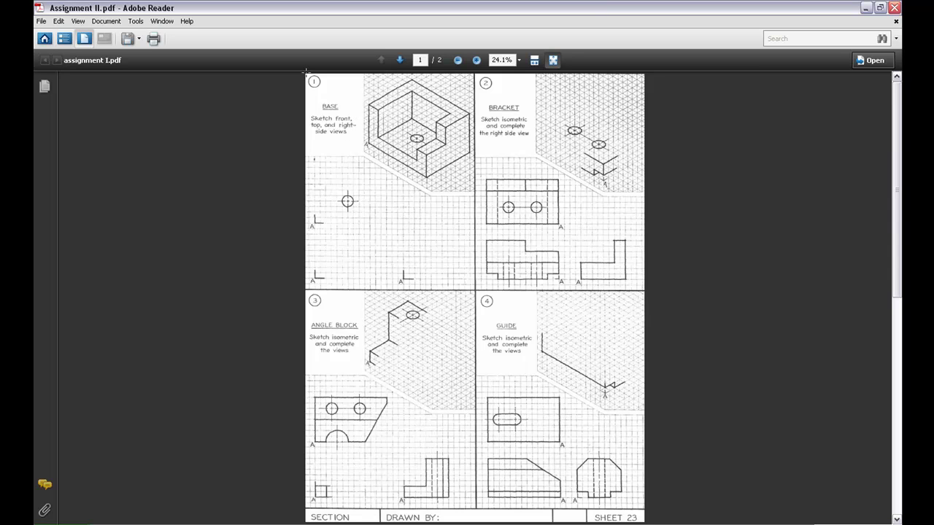
drag(306, 71, 475, 289)
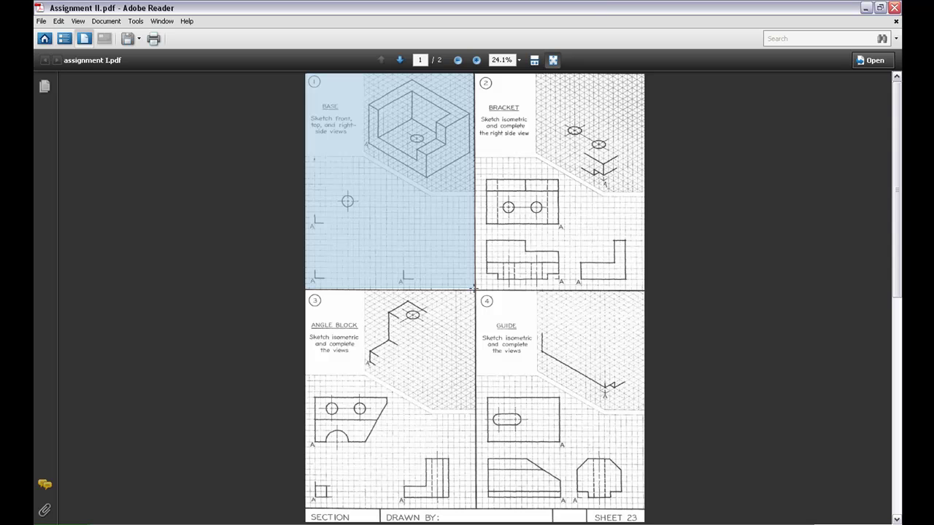
drag(474, 289, 475, 290)
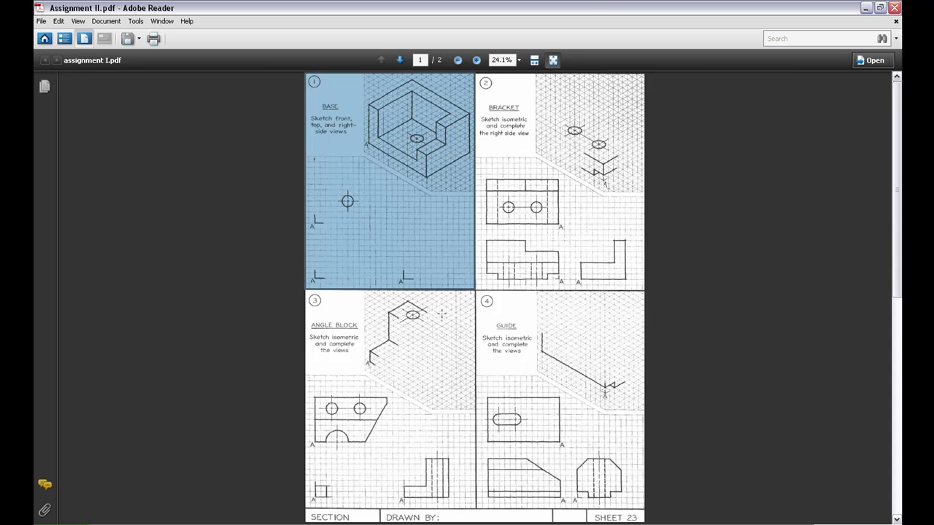
Start Paint from Start > All Programs > Accessories with a blank untitled canvas
key(super)
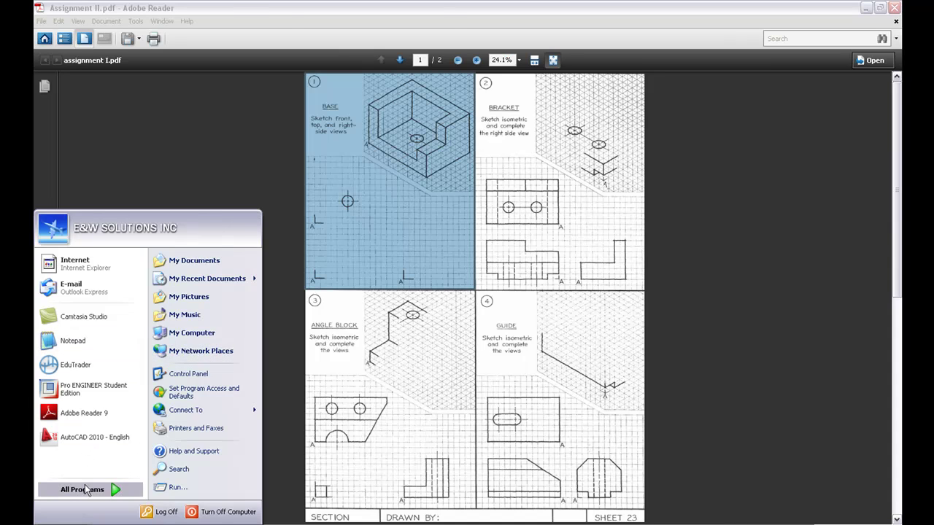
click(82, 490)
mouse_move(234, 80)
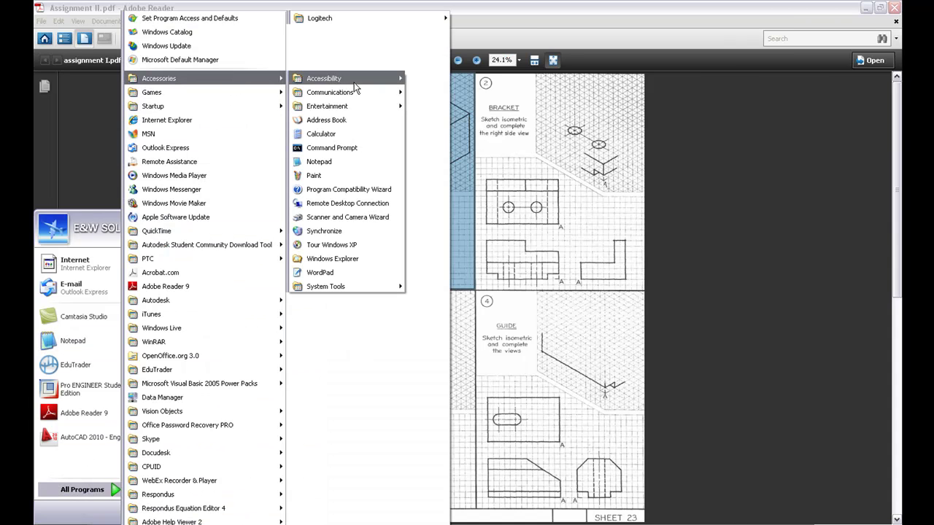
click(338, 179)
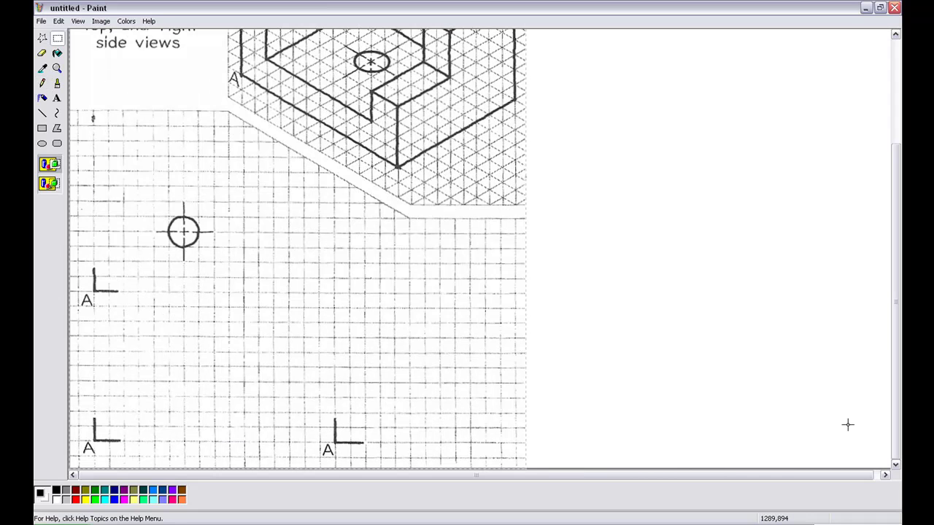
Trim the canvas to the pasted BASE snapshot, about 760×964 pixels
scroll(887, 394, up, 3)
mouse_move(896, 357)
mouse_down()
mouse_move(900, 456)
mouse_move(873, 477)
mouse_up()
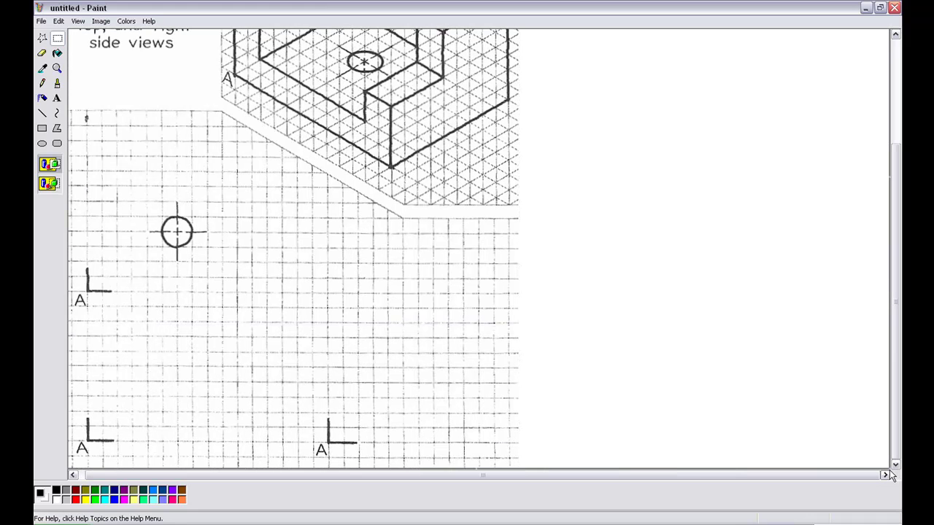
drag(890, 470, 518, 468)
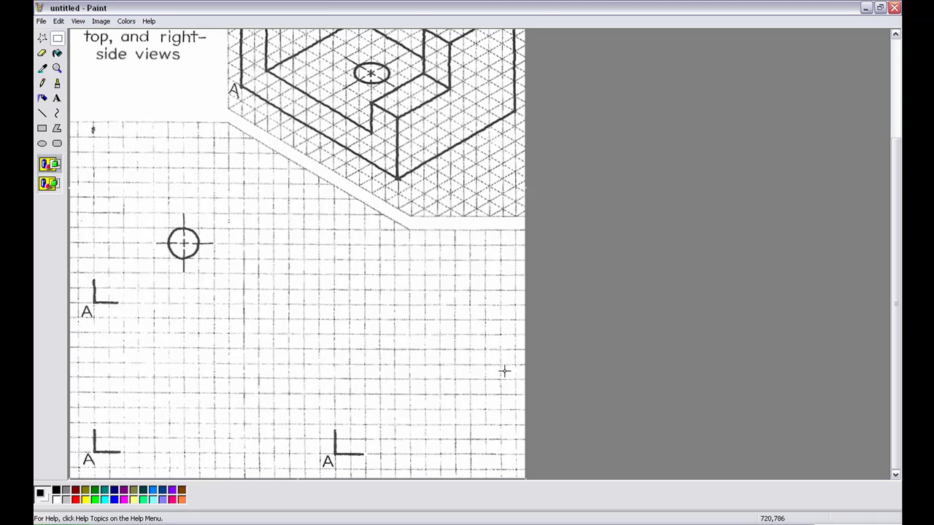
scroll(174, 252, up, 3)
scroll(173, 252, down, 3)
scroll(116, 224, up, 3)
scroll(121, 214, down, 3)
click(42, 115)
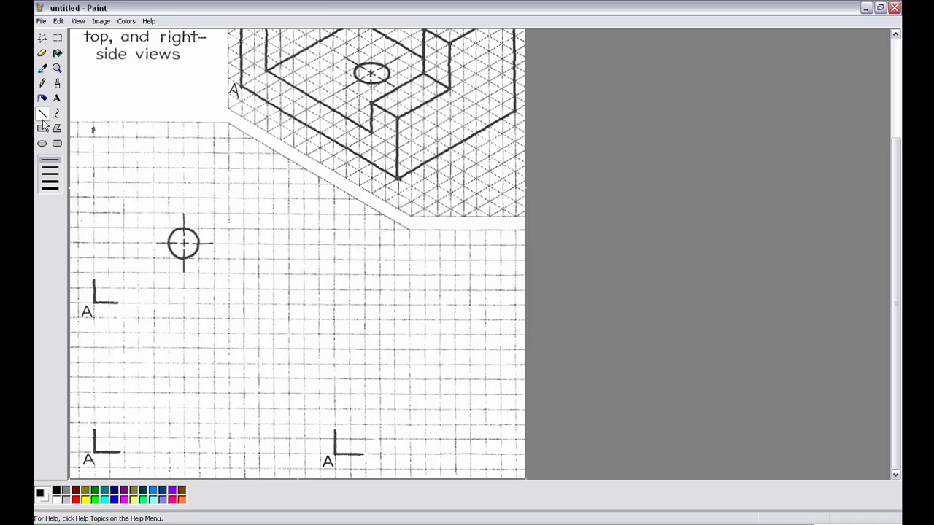
click(52, 179)
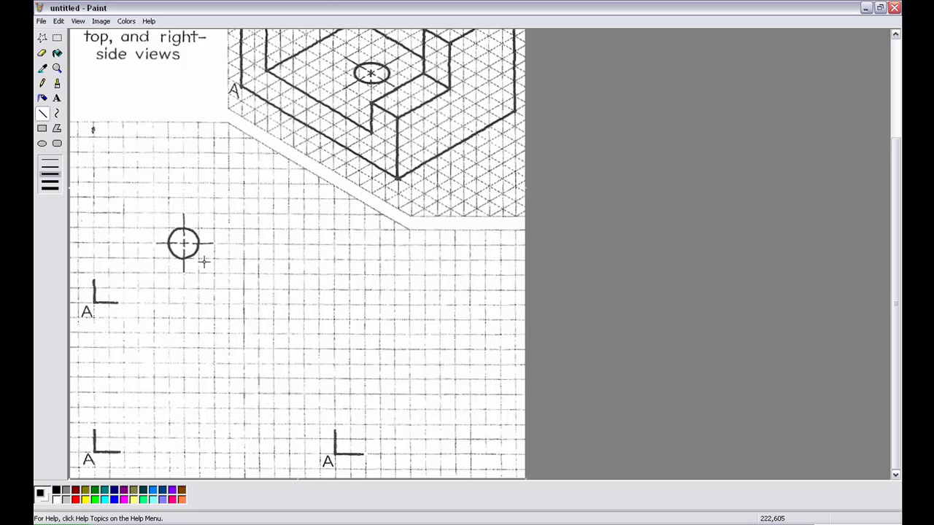
click(37, 131)
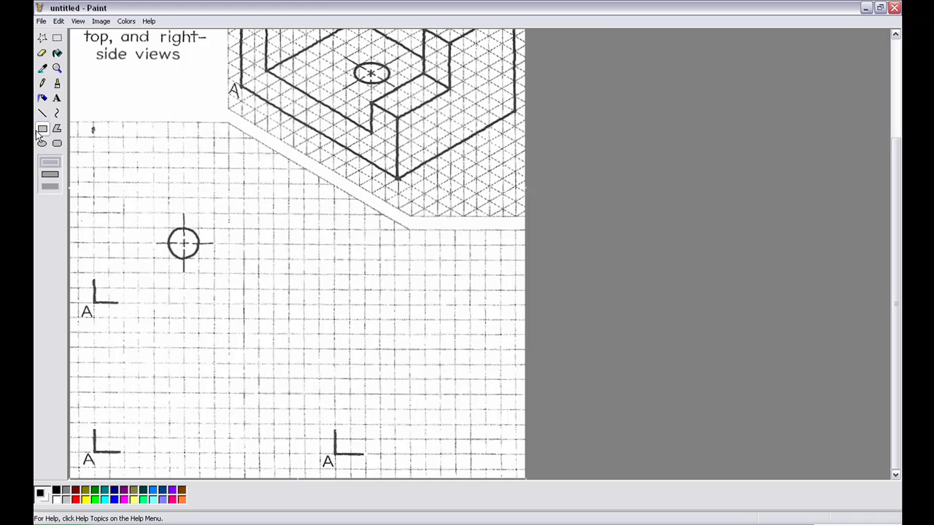
scroll(394, 156, up, 3)
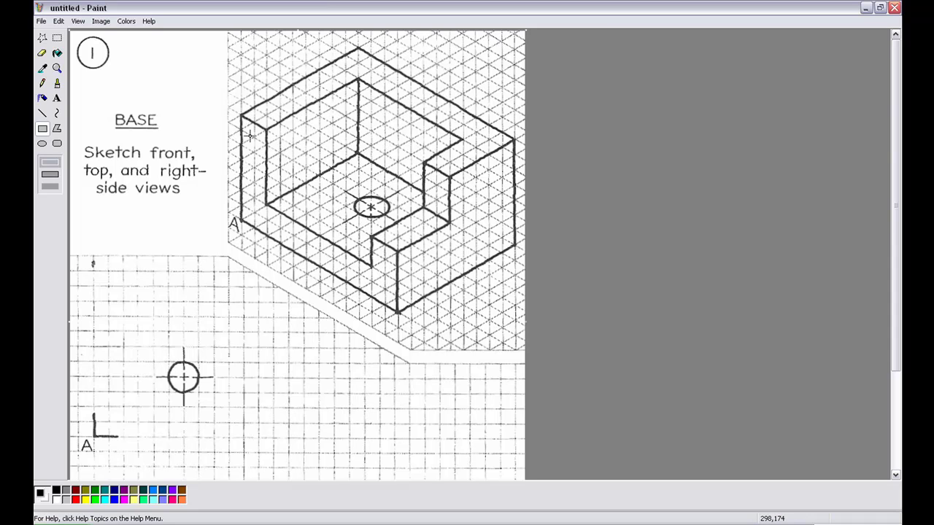
click(43, 114)
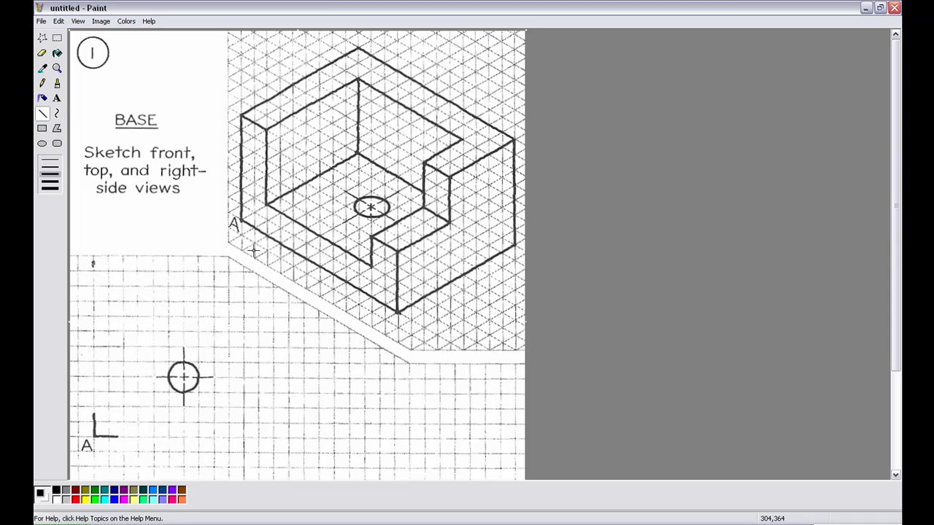
mouse_move(244, 281)
mouse_down()
mouse_move(367, 208)
mouse_move(343, 228)
mouse_up()
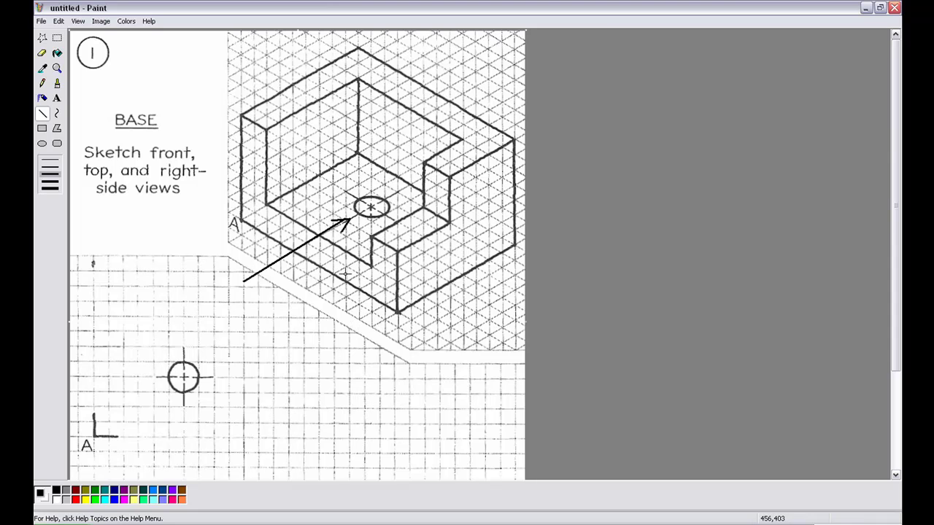
scroll(331, 281, down, 3)
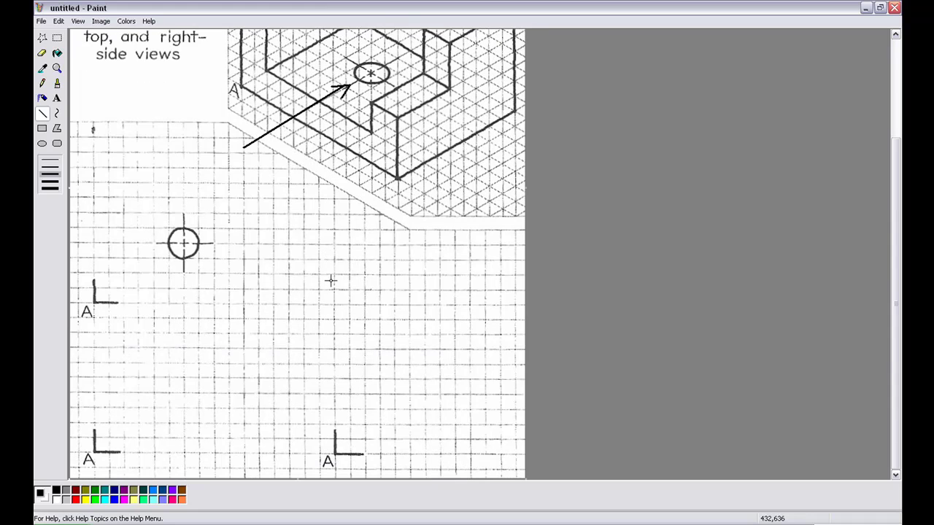
click(44, 129)
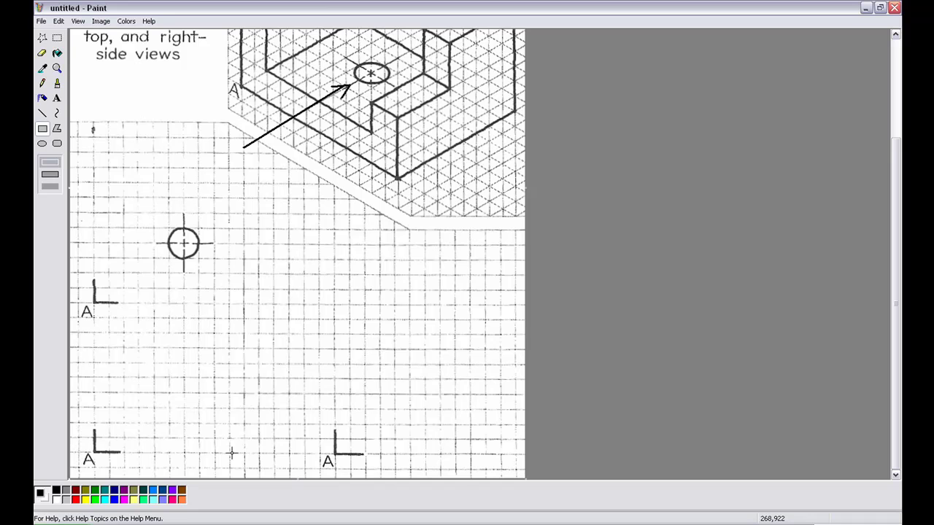
Draw the front-view rectangle from the lower A mark and the top-view rectangle around the hole circle
mouse_move(275, 452)
mouse_down()
mouse_move(98, 388)
mouse_move(92, 350)
mouse_move(92, 389)
mouse_move(92, 348)
mouse_up()
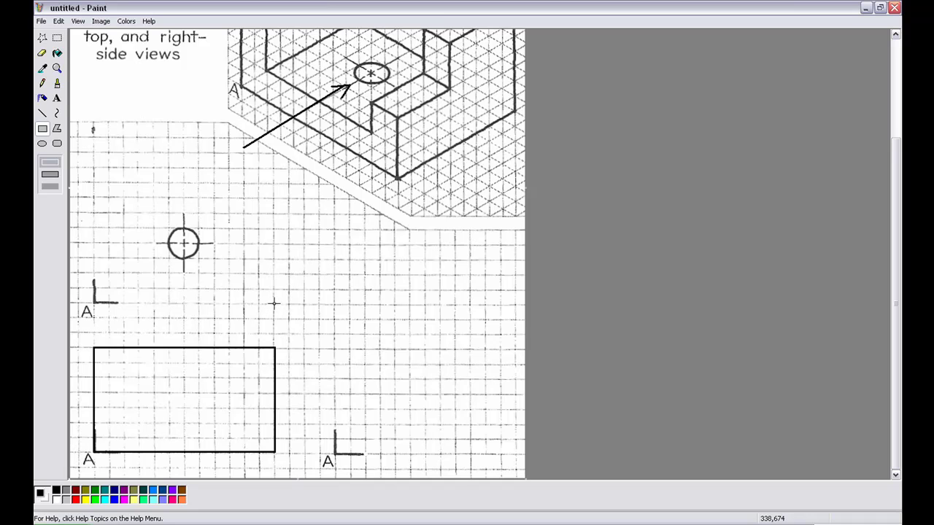
drag(273, 302, 142, 194)
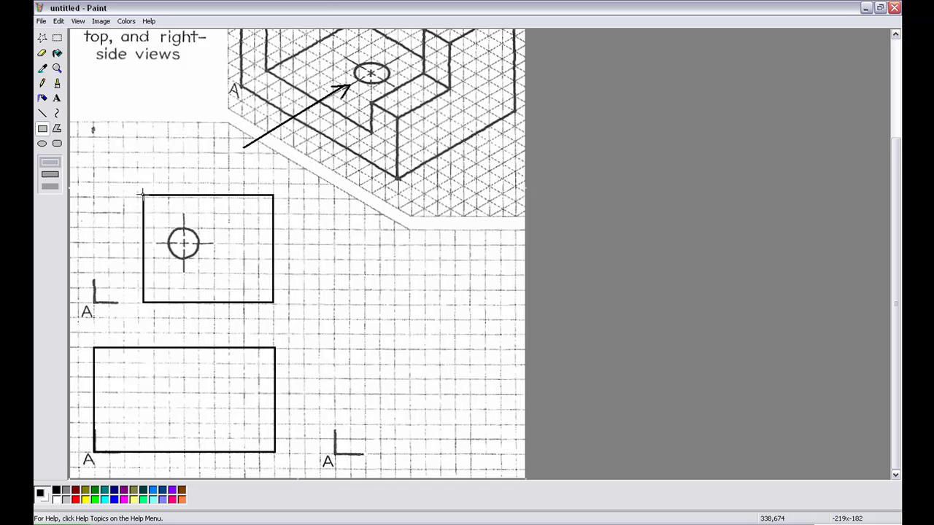
mouse_move(142, 194)
mouse_down()
mouse_move(98, 197)
mouse_move(83, 223)
mouse_move(86, 248)
mouse_move(94, 167)
mouse_up()
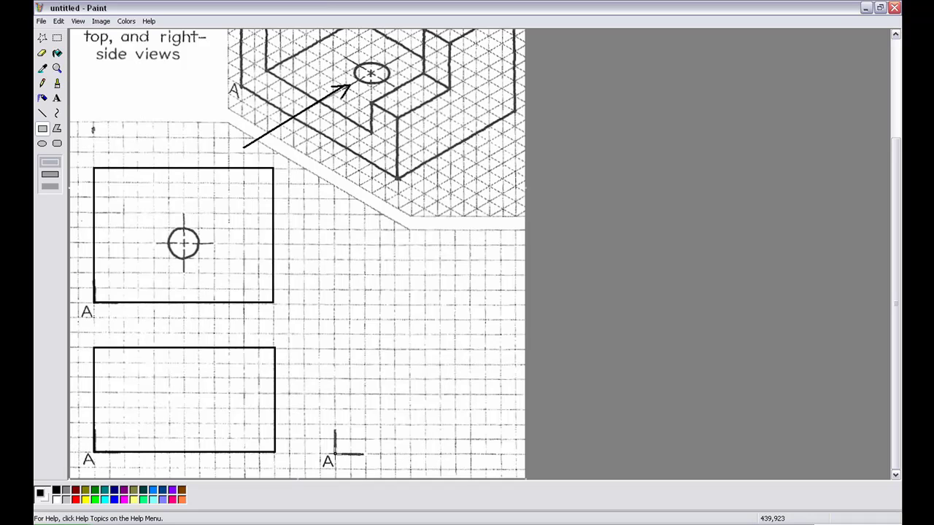
Draw the right-side view rectangle from the lower-right A mark, widening it slightly
mouse_move(334, 454)
mouse_down()
mouse_move(373, 343)
mouse_move(471, 348)
mouse_up()
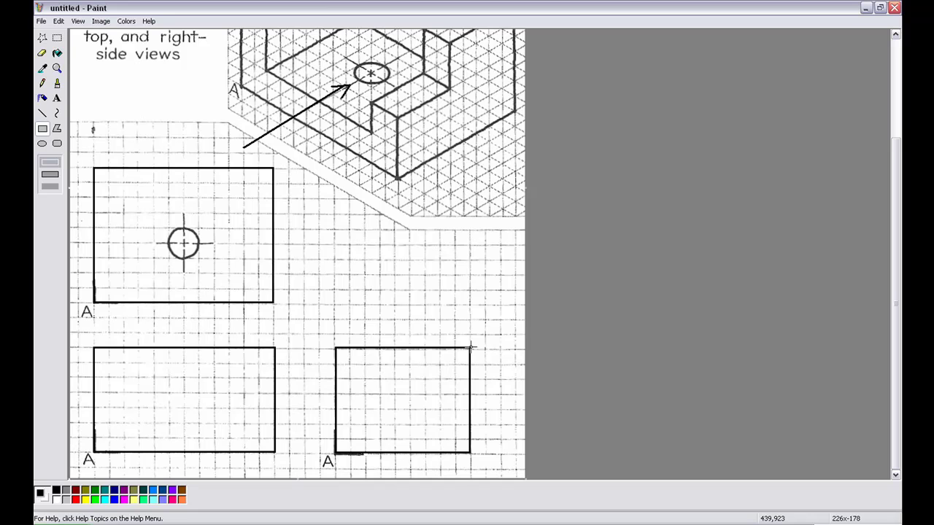
drag(471, 348, 486, 349)
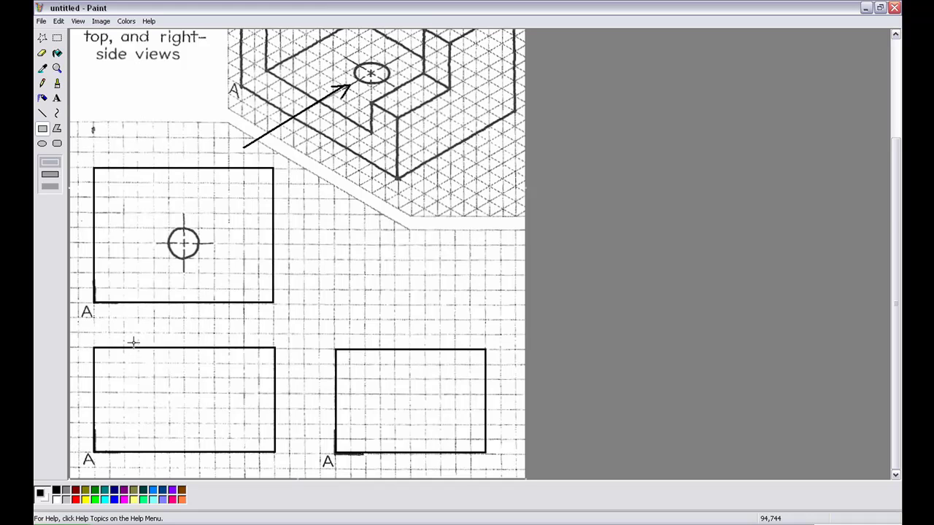
scroll(280, 166, up, 3)
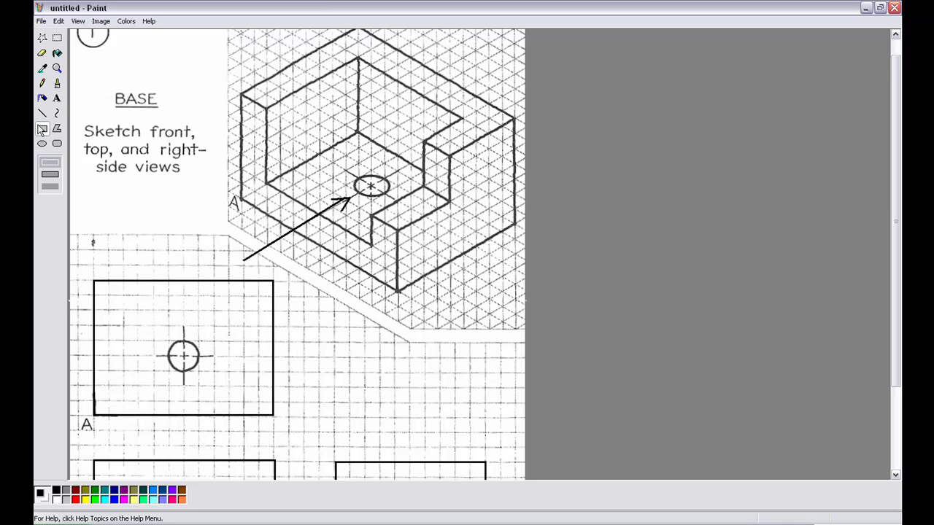
Ring the recess on the isometric BASE drawing with an ellipse
click(42, 143)
drag(256, 100, 463, 238)
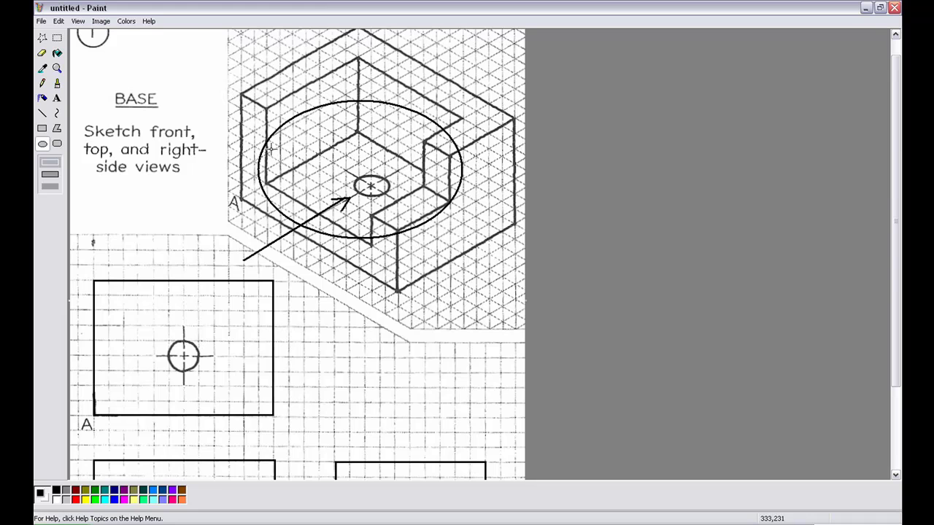
scroll(264, 152, down, 3)
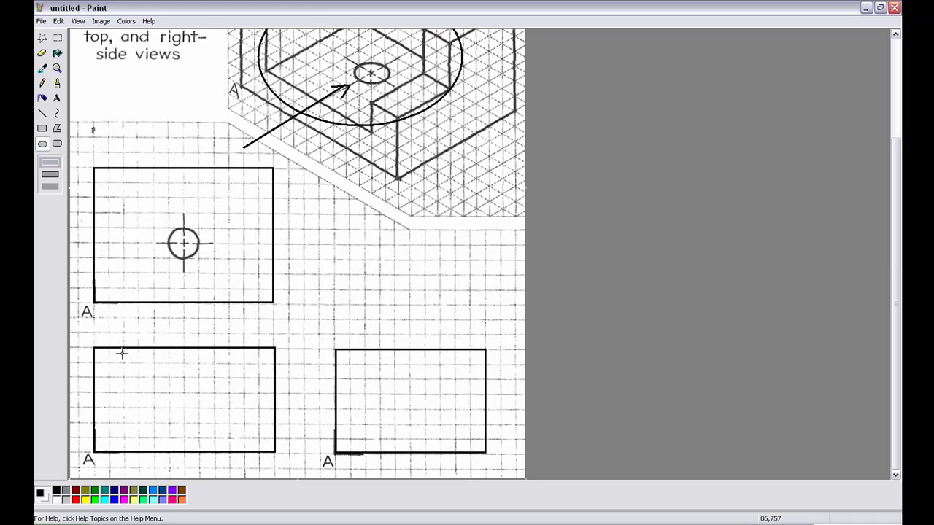
Draw the smaller recess rectangle inside the front-view outline
click(43, 128)
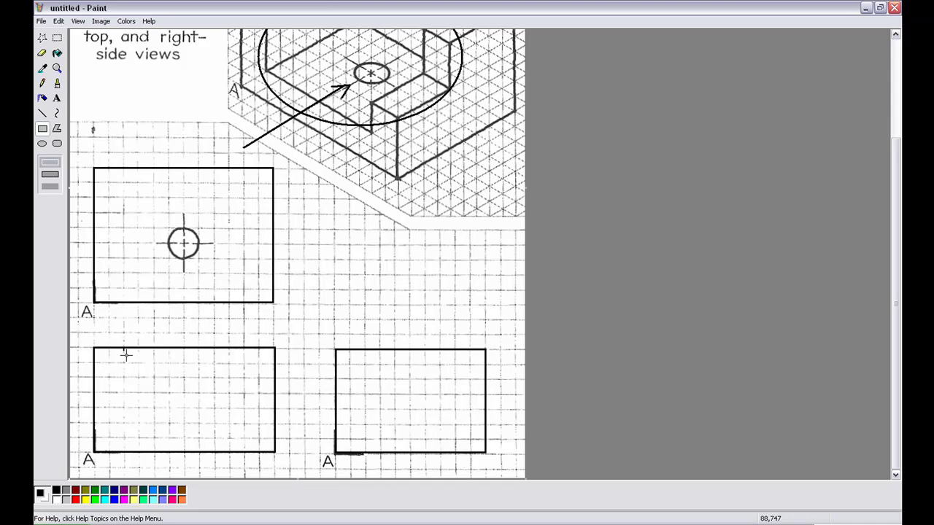
drag(124, 349, 247, 427)
scroll(257, 101, up, 3)
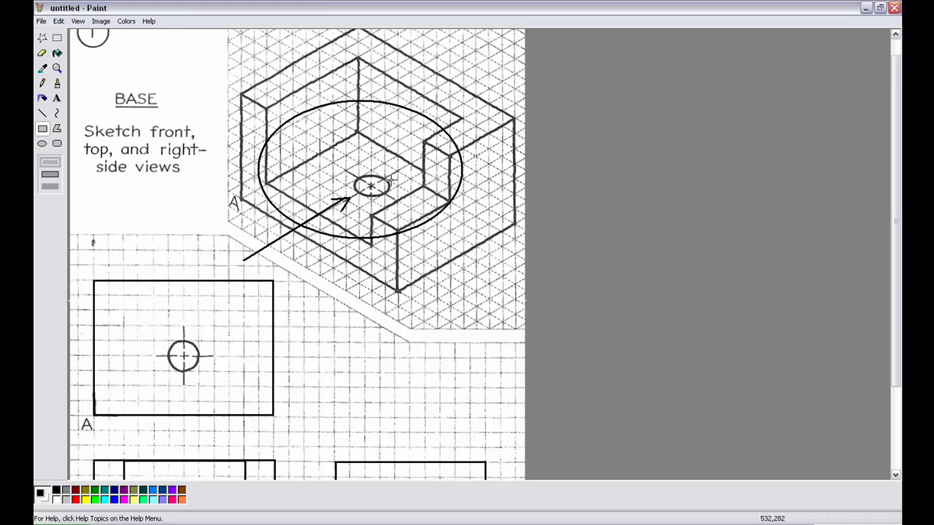
scroll(205, 393, down, 3)
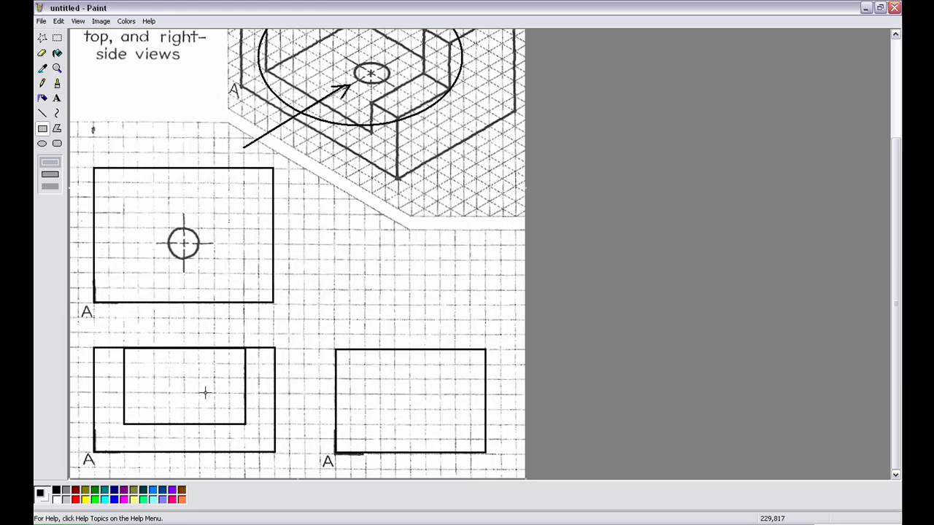
click(42, 113)
scroll(423, 146, up, 3)
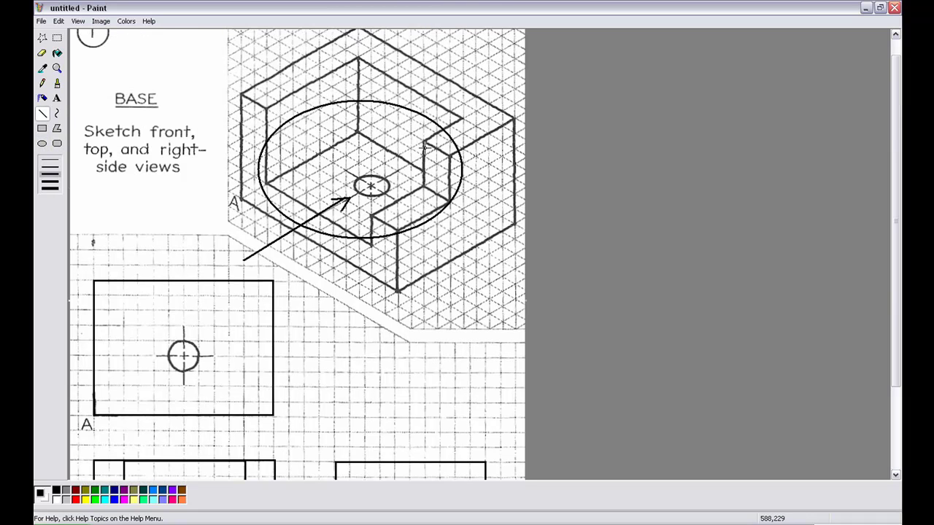
scroll(423, 161, down, 3)
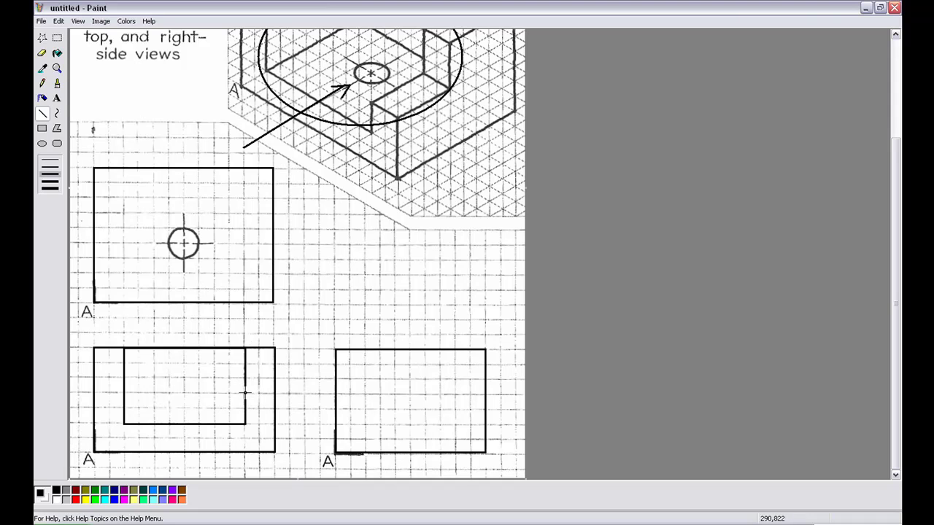
Draw the ledge line to the front view's edge and a vertical hole centre line through both views
drag(245, 392, 275, 393)
drag(184, 243, 185, 474)
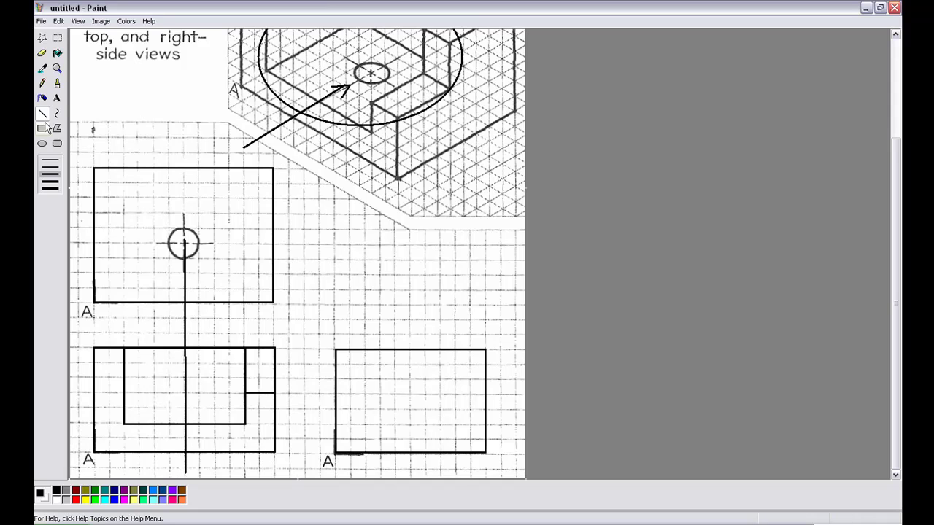
Erase the centre line between the views and its bottom tip, then pick the smallest eraser size
click(42, 52)
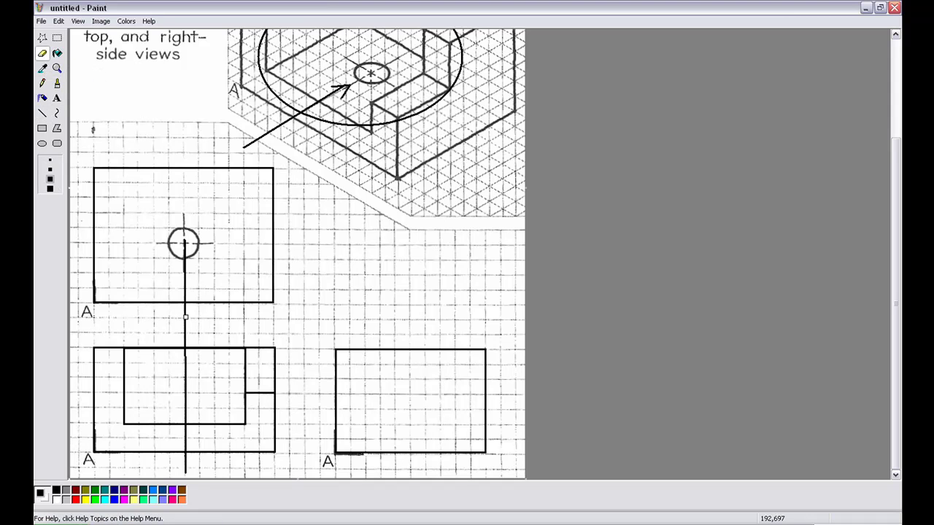
drag(185, 317, 186, 407)
drag(185, 471, 186, 465)
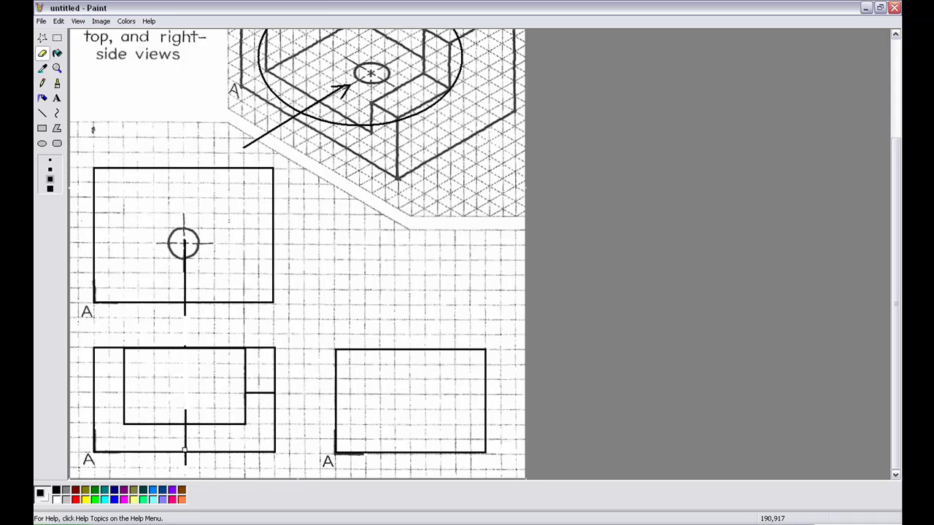
click(49, 159)
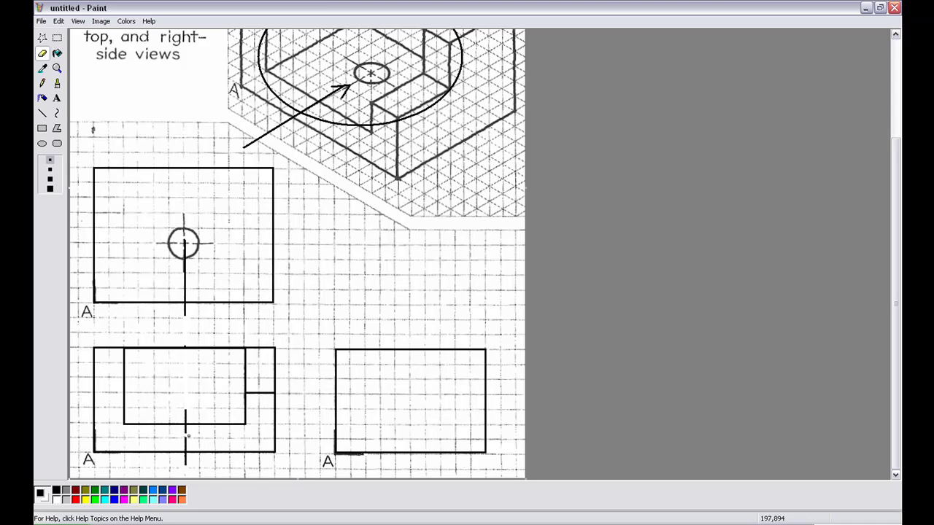